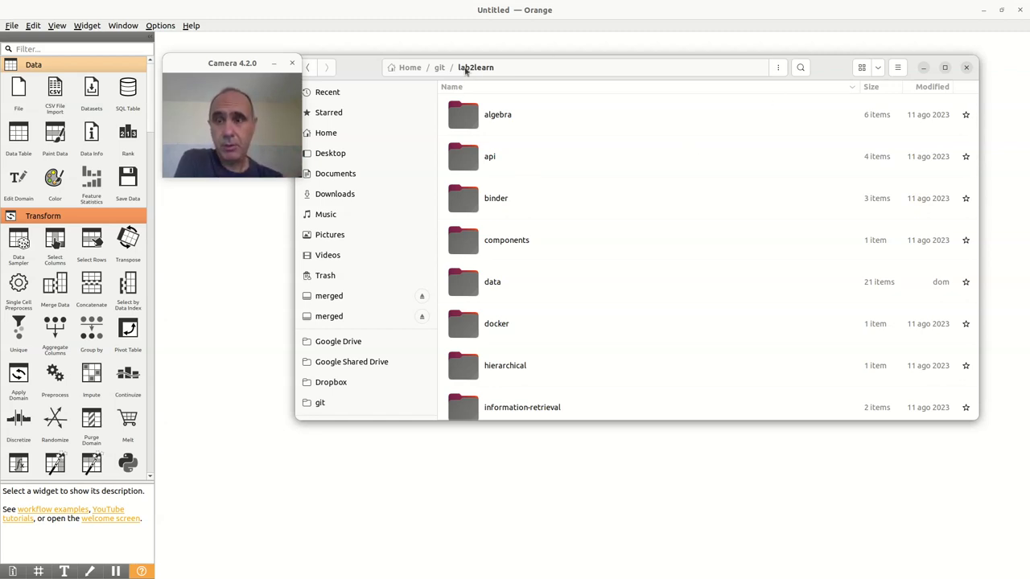
# - Browse from the lab2learn folder through workflow and orange into food-intake, look over its contents, and close the file manager
pyautogui.scroll(-10, 472, 145)
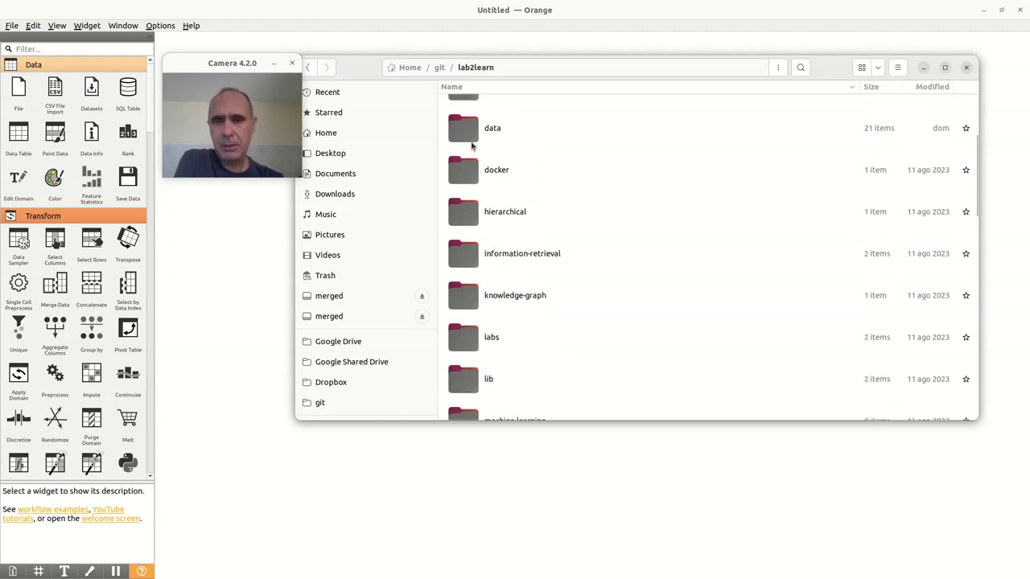
pyautogui.scroll(-6, 472, 144)
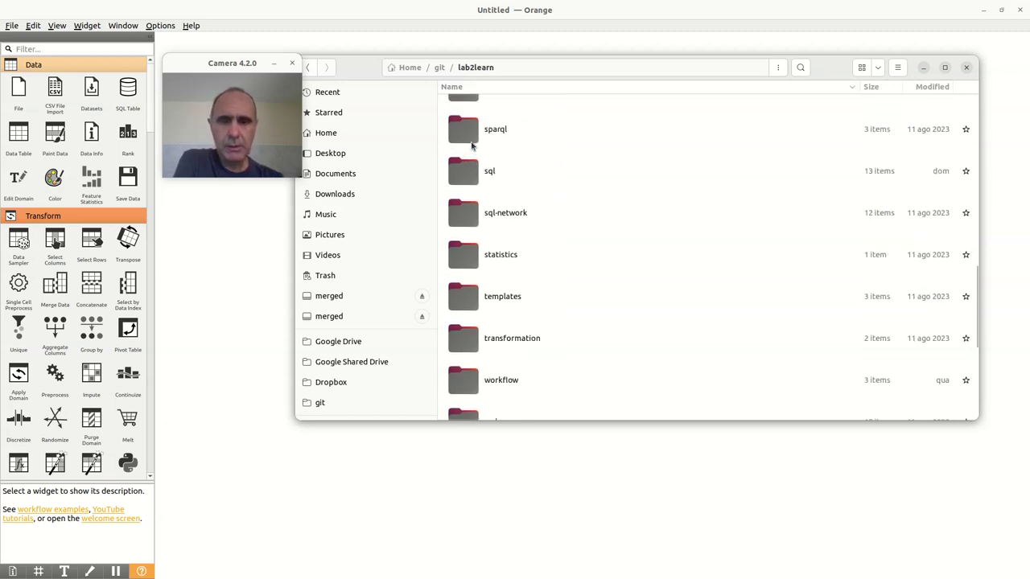
pyautogui.doubleClick(501, 230)
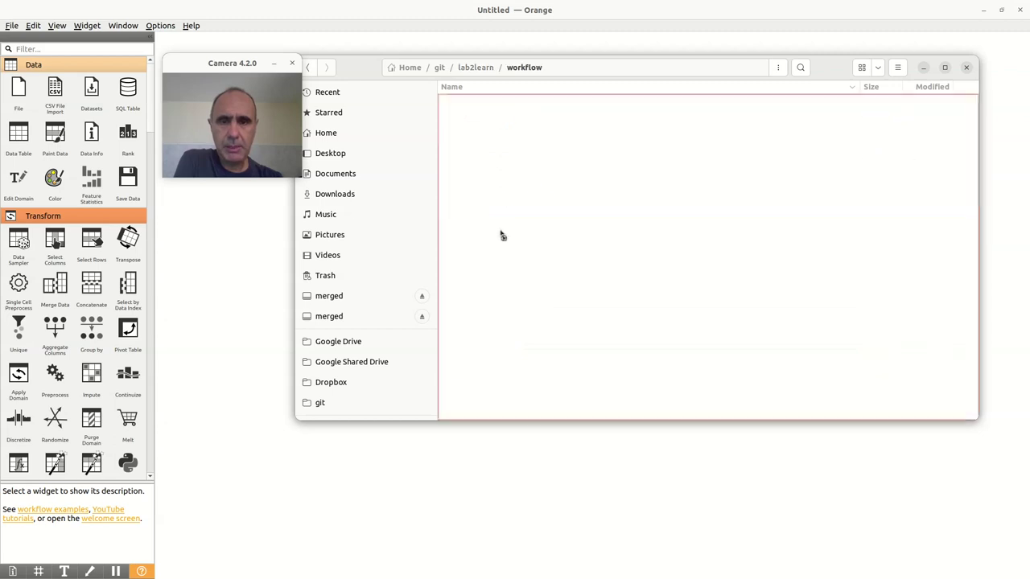
pyautogui.doubleClick(486, 159)
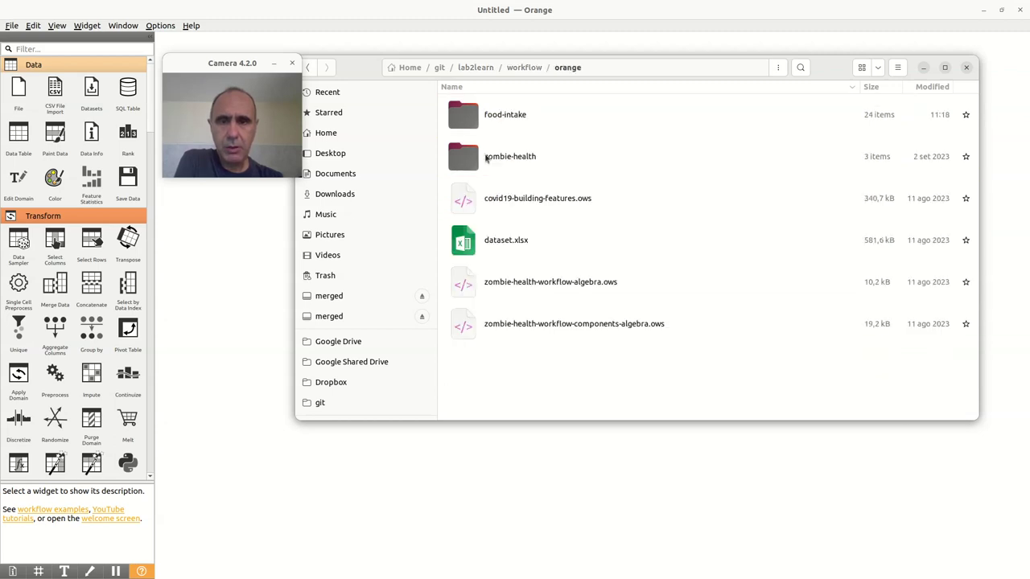
pyautogui.doubleClick(505, 120)
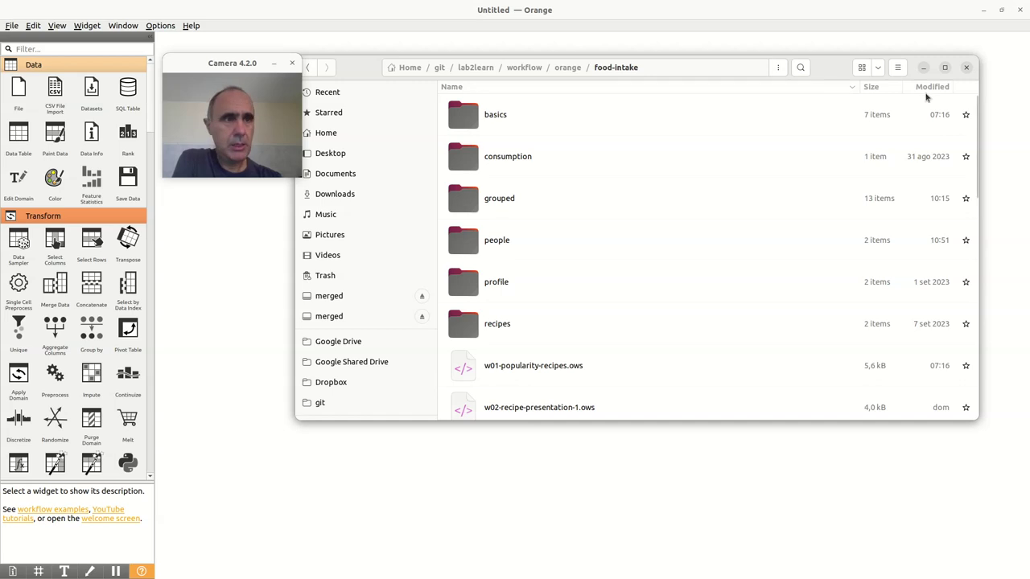
pyautogui.hotkey('ctrl', 'w')
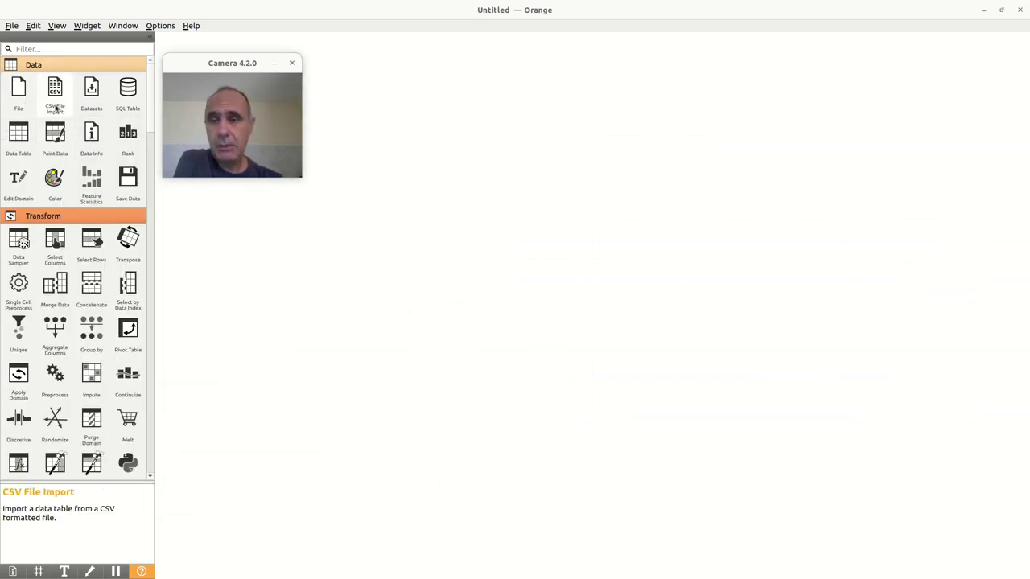
# - Add a CSV File Import widget to the empty workflow canvas
pyautogui.moveTo(232, 69); pyautogui.dragTo(501, 88)
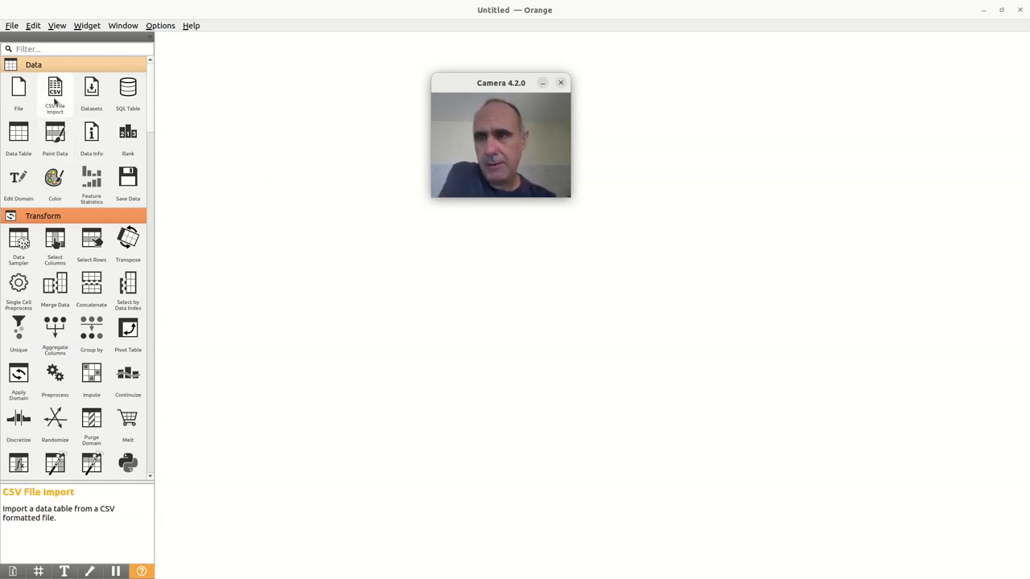
pyautogui.moveTo(55, 94); pyautogui.dragTo(278, 138)
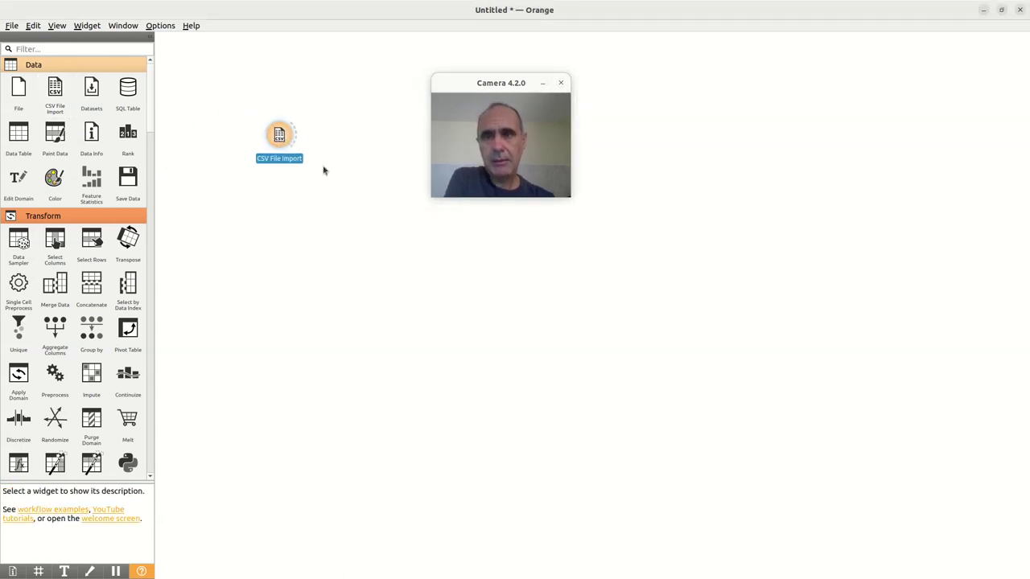
pyautogui.scroll(4, 319, 195)
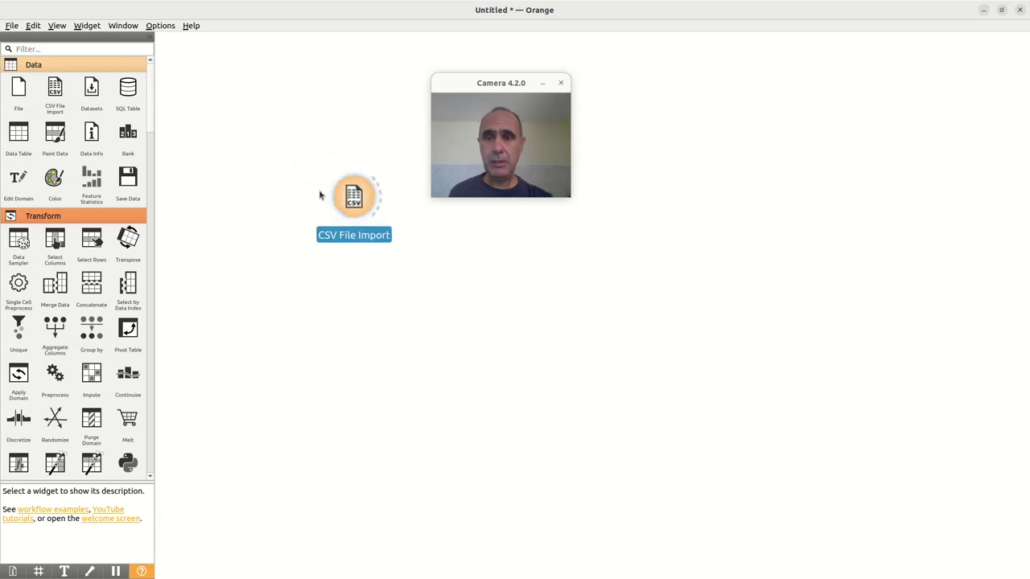
pyautogui.click(540, 317)
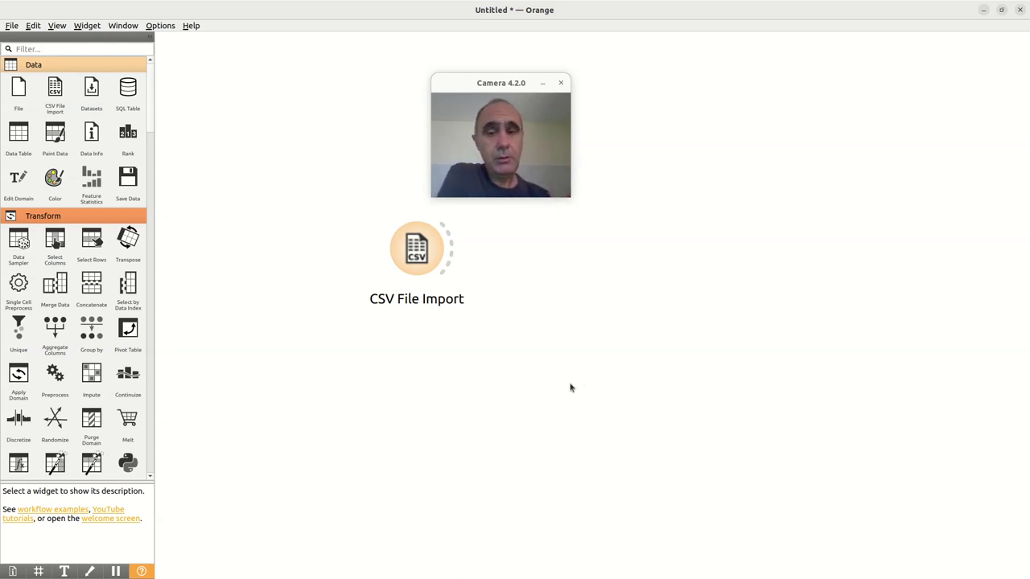
# - Rename the CSV File Import widget to "Consumo de Batata Frita"
pyautogui.click(417, 258)
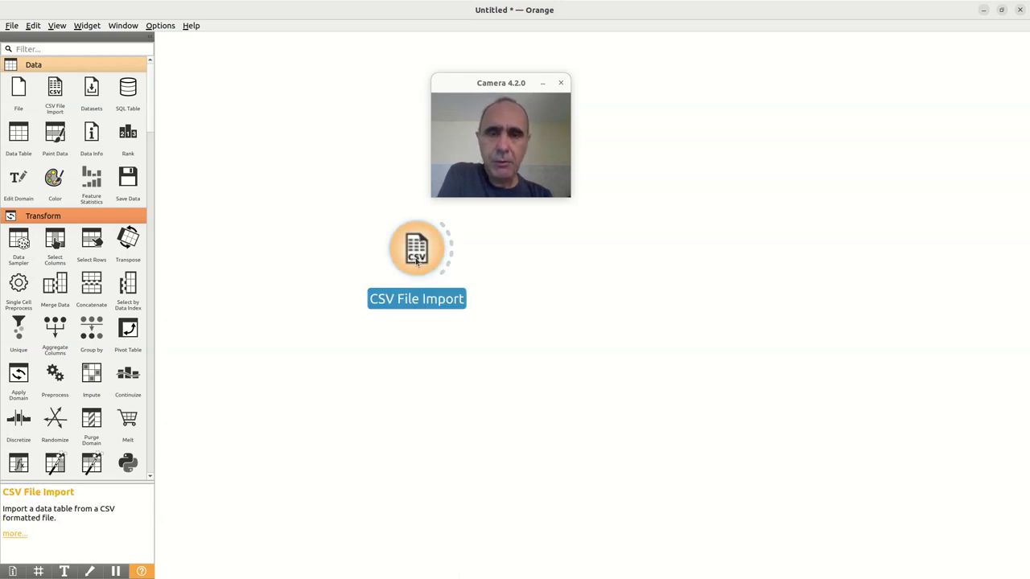
pyautogui.rightClick(417, 259)
pyautogui.click(438, 278)
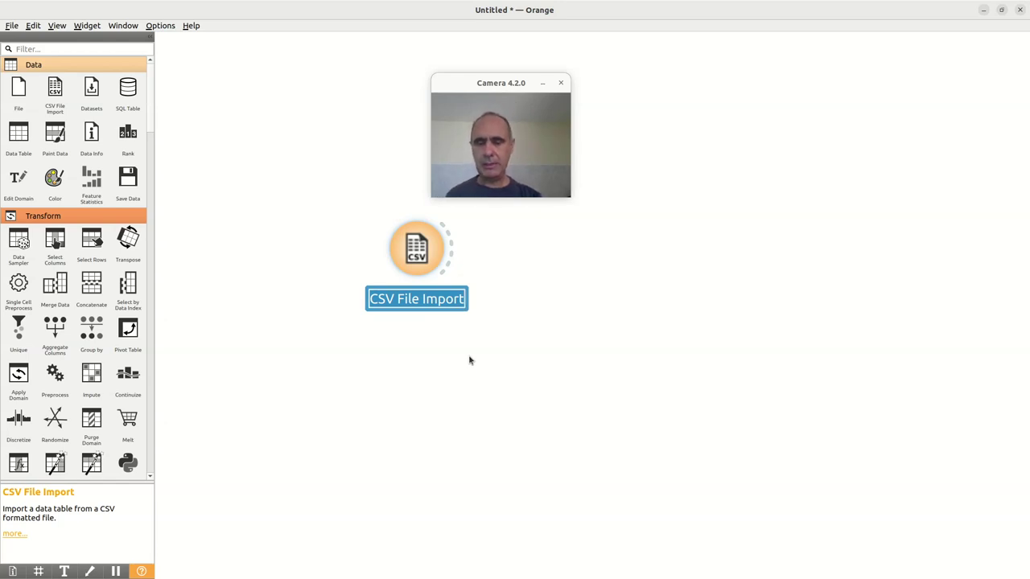
pyautogui.write('Consumo ')
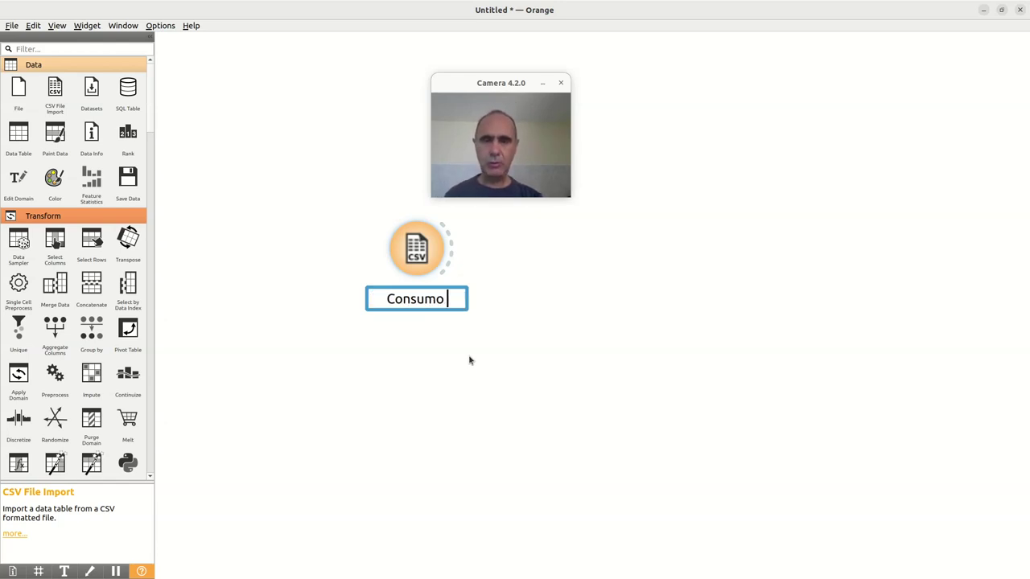
pyautogui.write('de Batata')
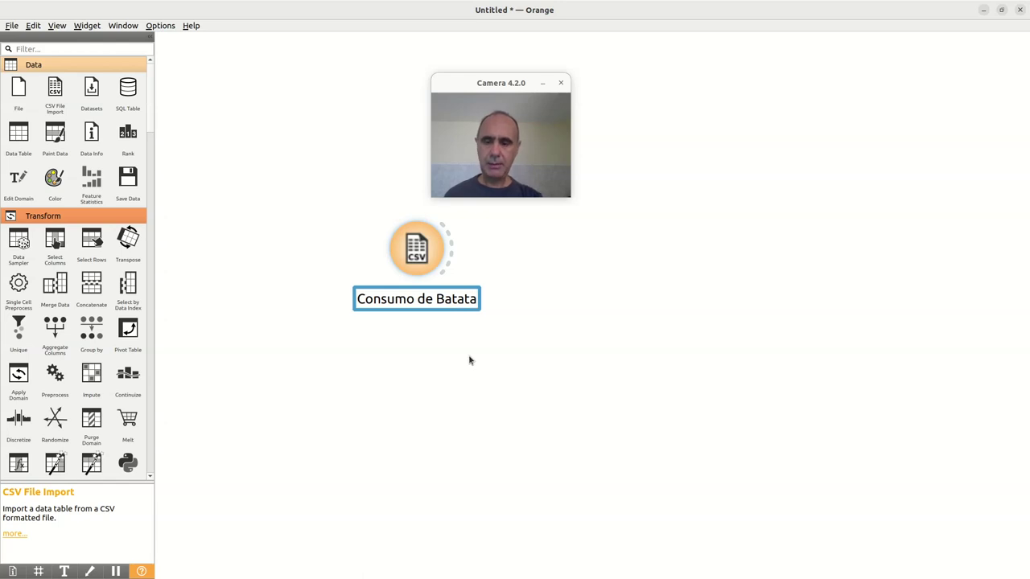
pyautogui.write(' Frita')
pyautogui.press('Return')
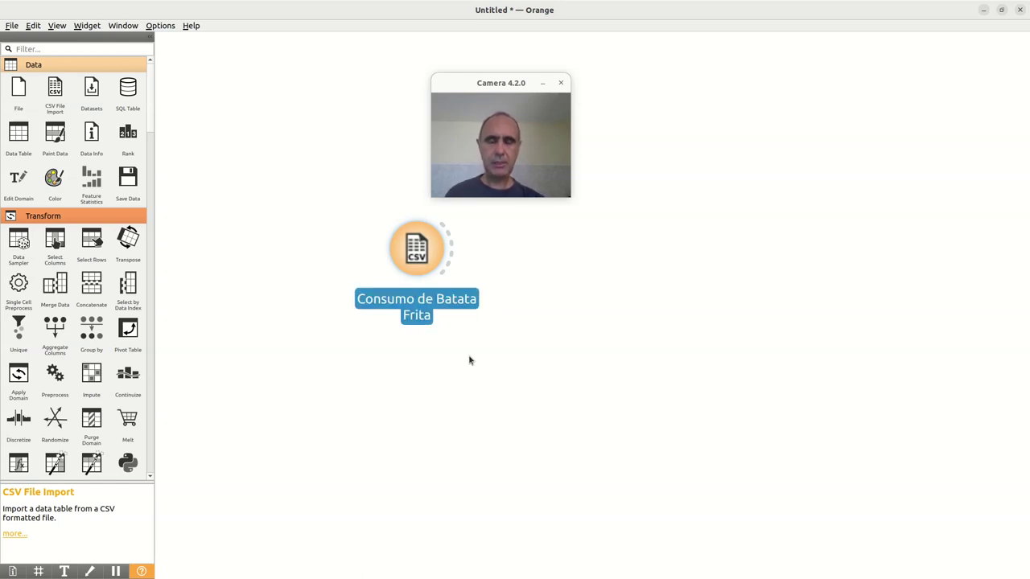
pyautogui.doubleClick(417, 248)
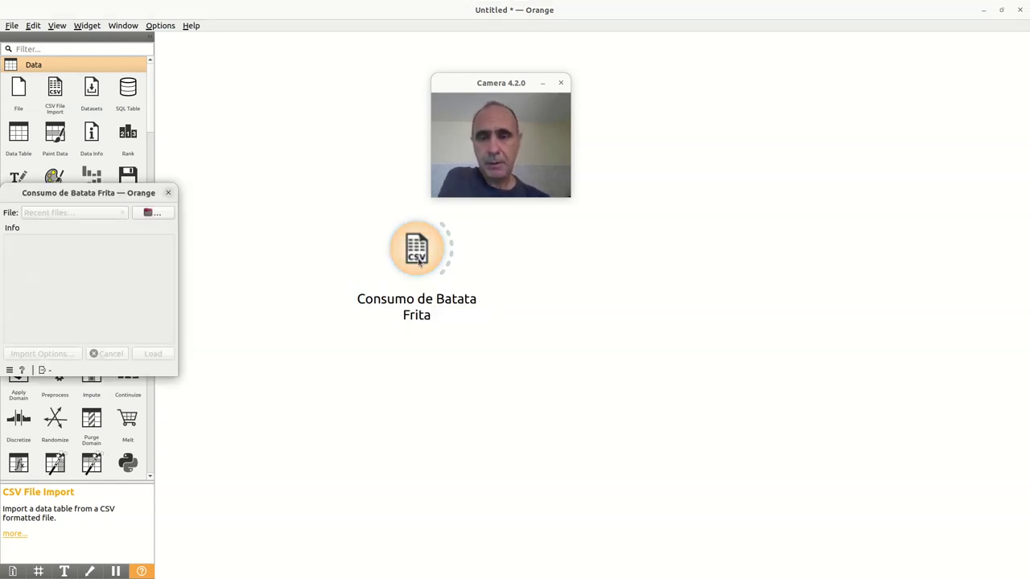
pyautogui.moveTo(96, 194); pyautogui.dragTo(722, 79)
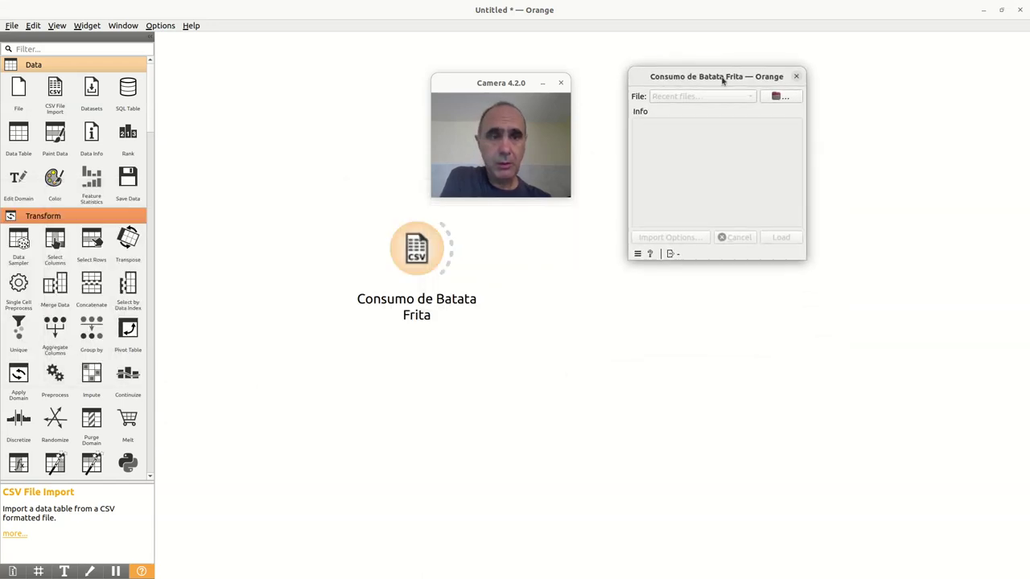
pyautogui.click(797, 77)
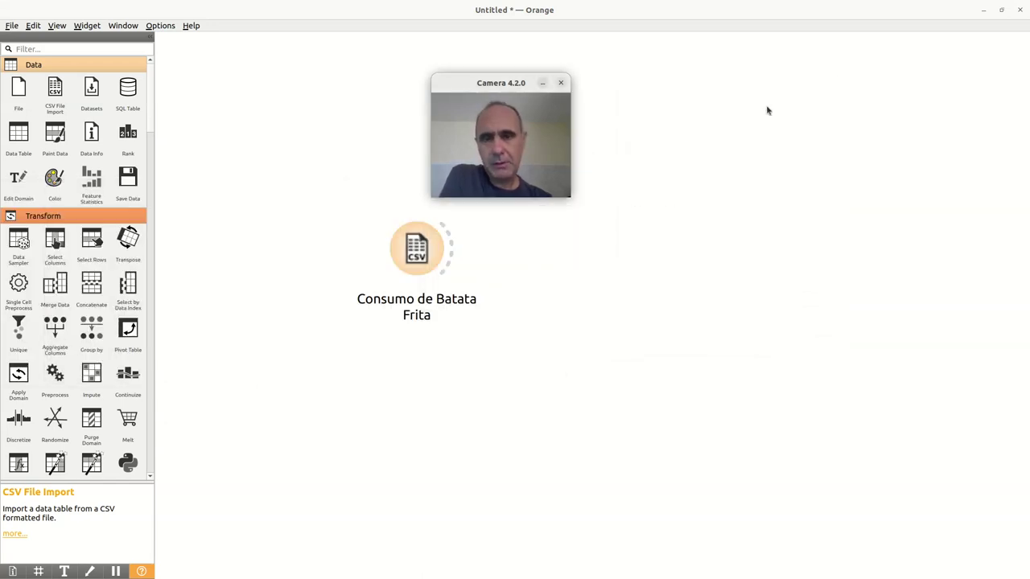
# - Save the workflow as consumo-batata.ows in the food-intake folder
pyautogui.click(12, 26)
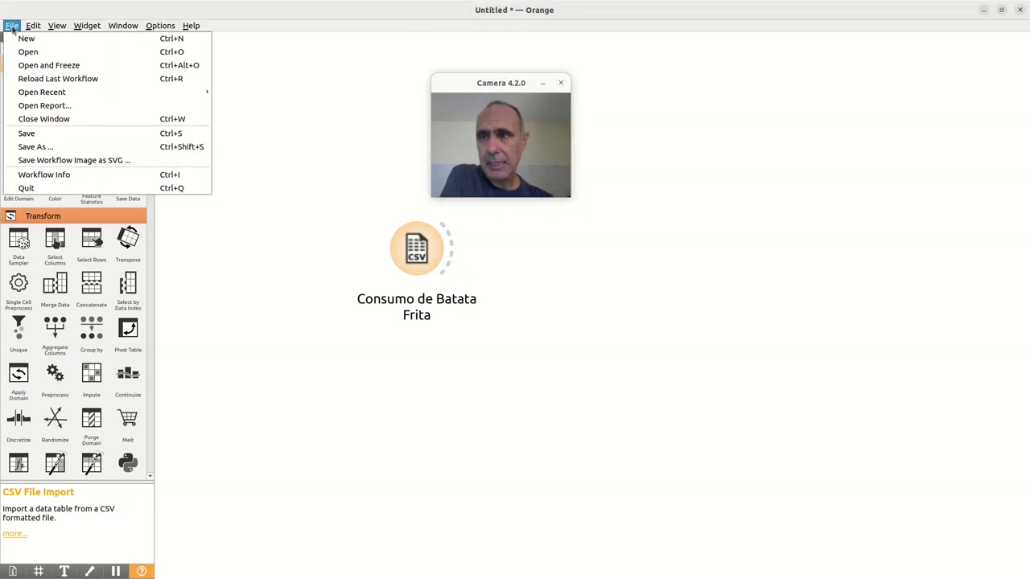
pyautogui.click(36, 147)
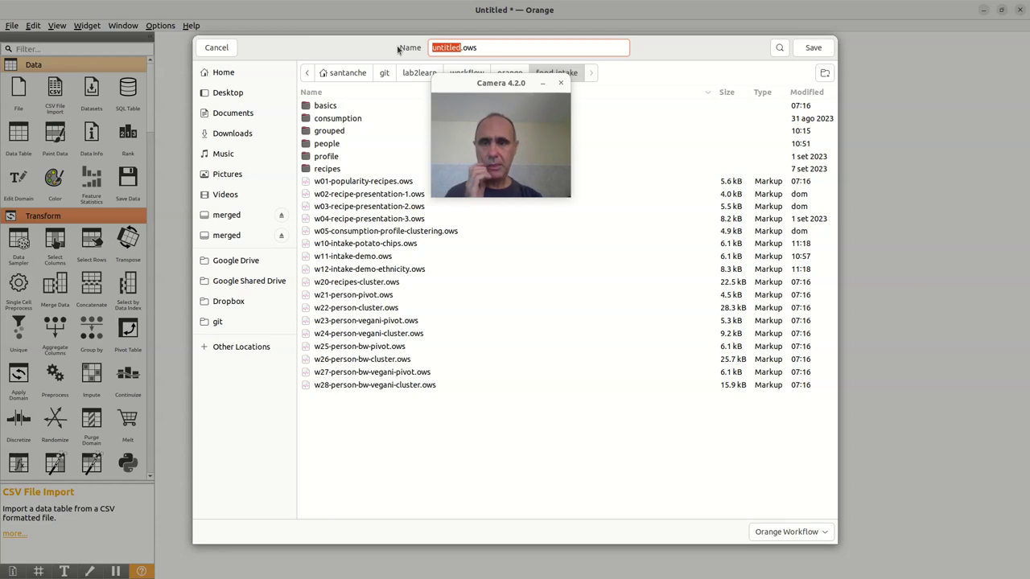
pyautogui.write('consum')
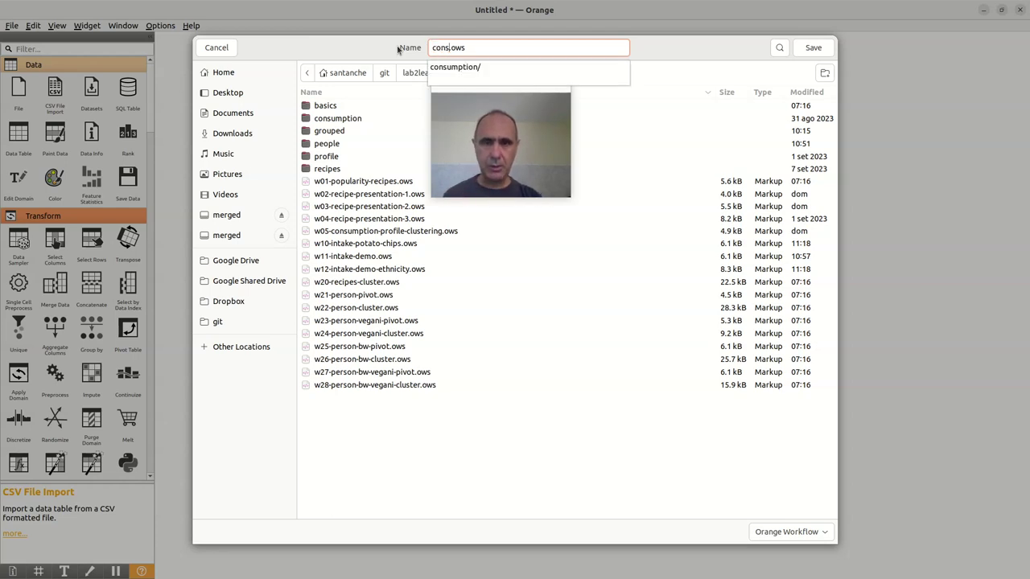
pyautogui.write('o-batata')
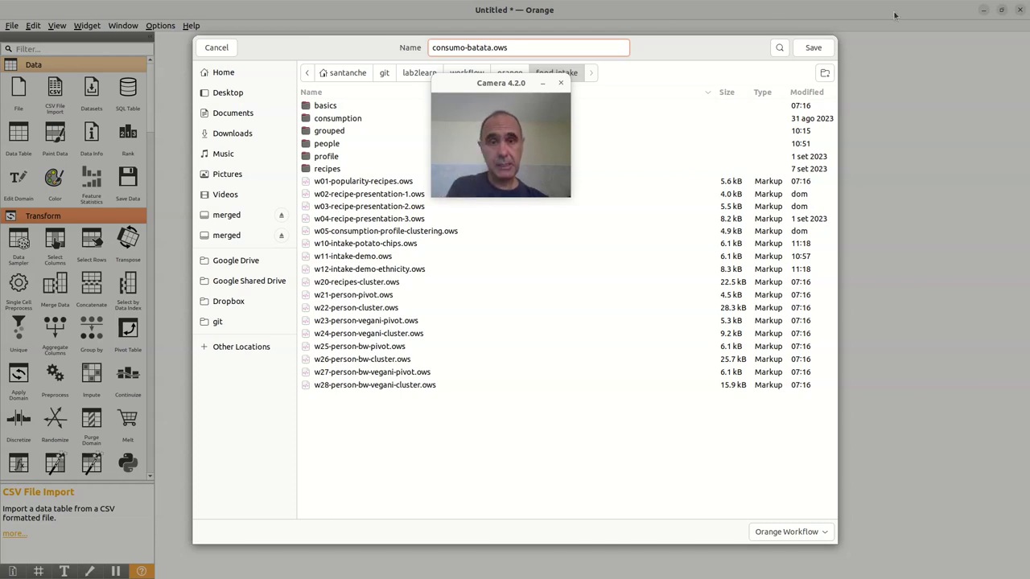
pyautogui.click(827, 48)
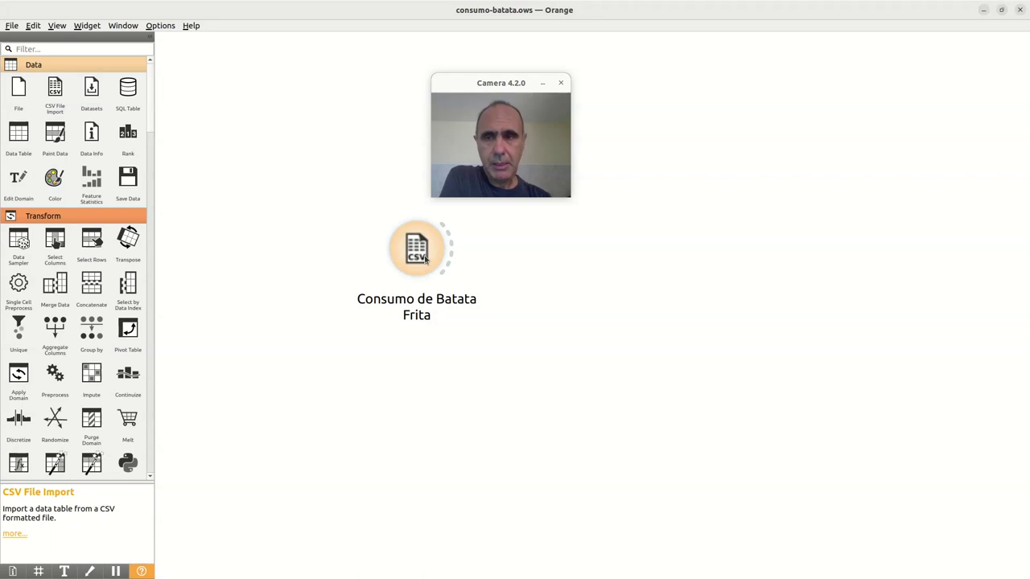
# - Choose intake-person-demo(potato-chips).csv from the grouped folder as the Consumo de Batata Frita widget's source, imported relative to the workflow file
pyautogui.doubleClick(427, 255)
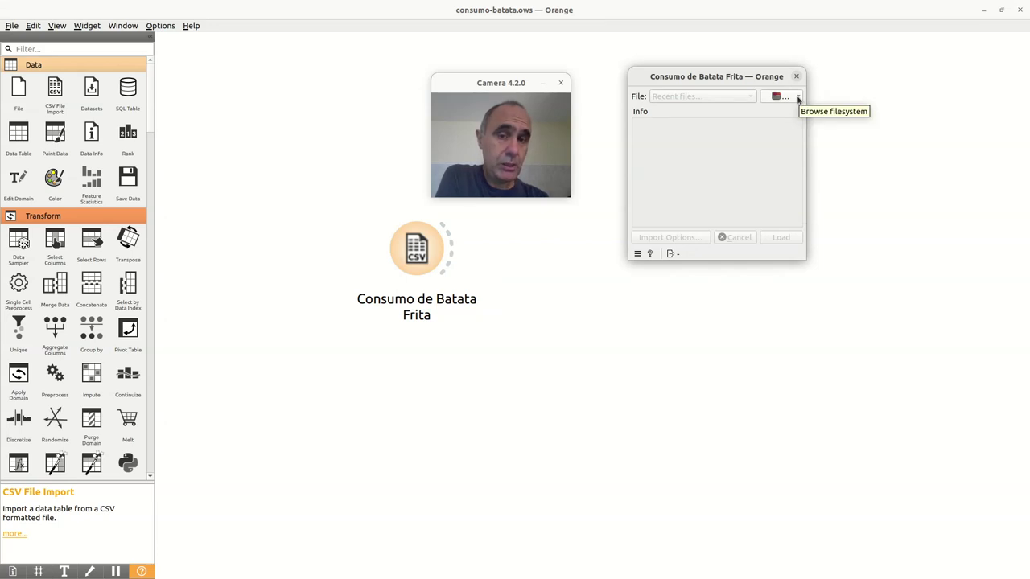
pyautogui.click(798, 97)
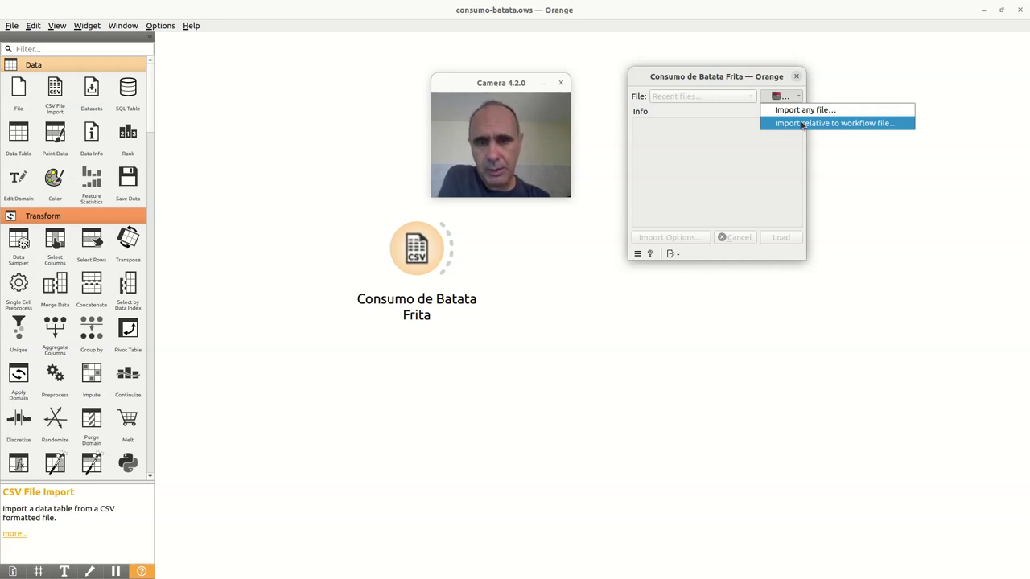
pyautogui.click(802, 125)
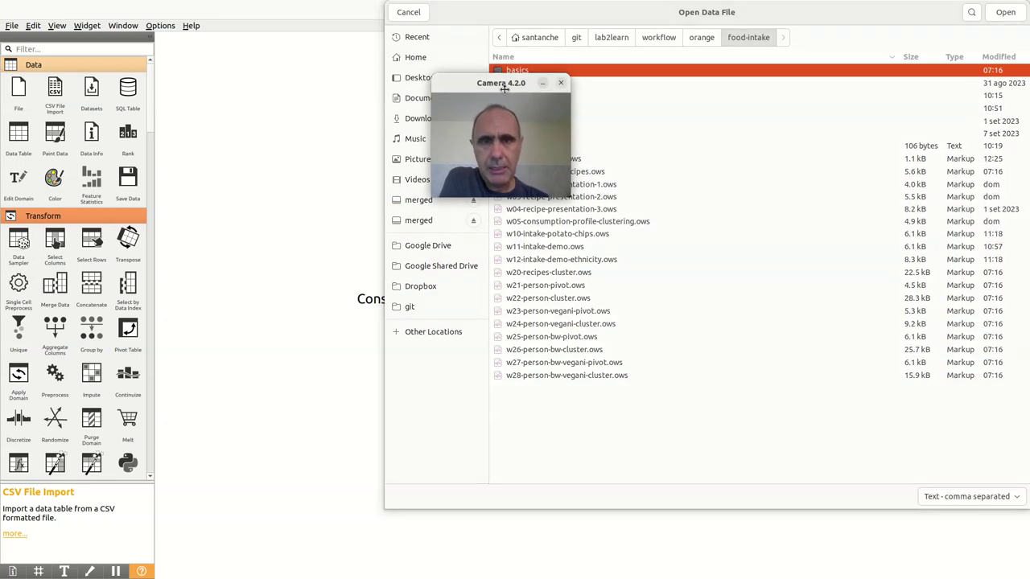
pyautogui.moveTo(501, 83); pyautogui.dragTo(296, 81)
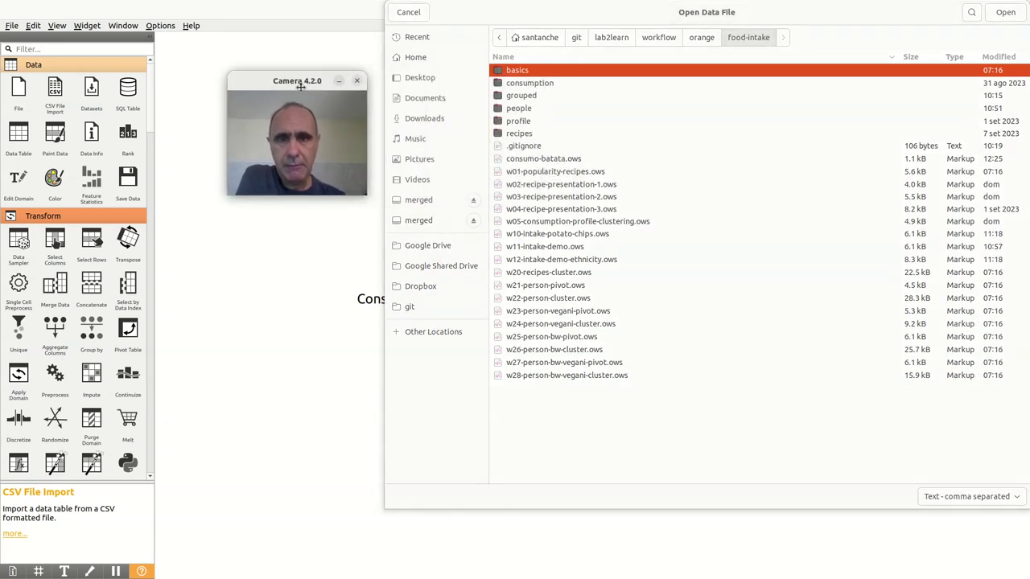
pyautogui.doubleClick(523, 96)
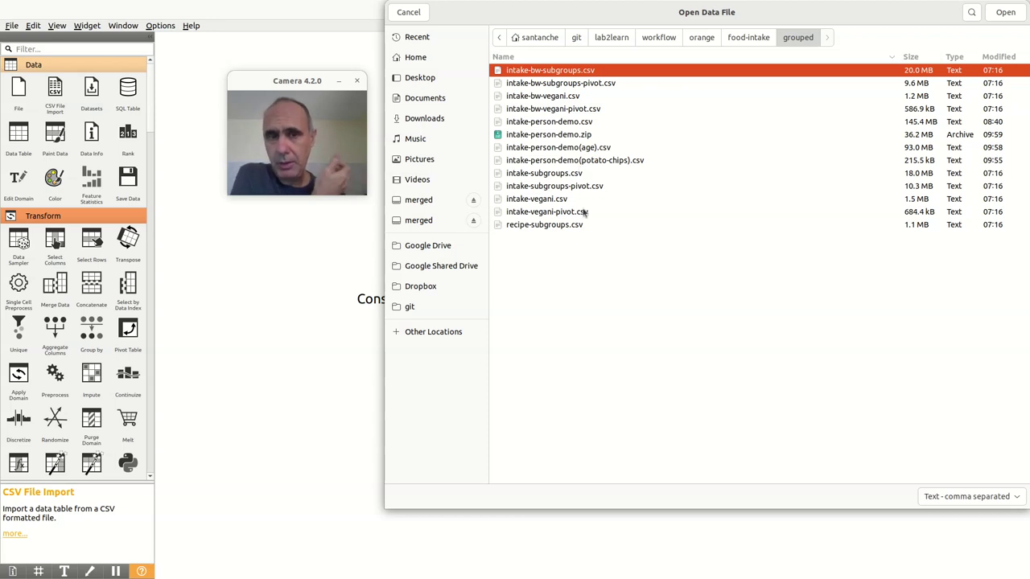
pyautogui.click(563, 161)
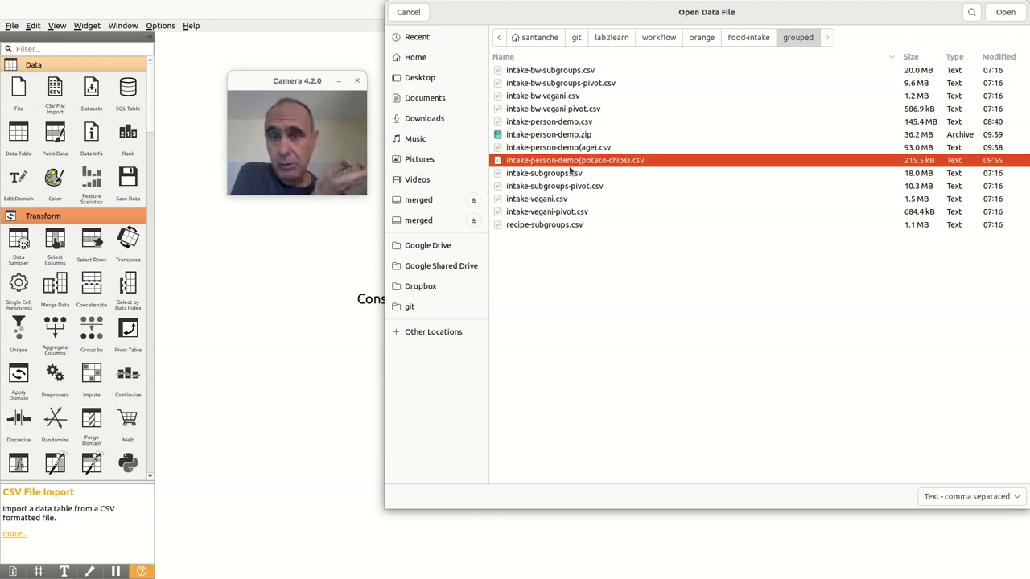
pyautogui.click(1006, 12)
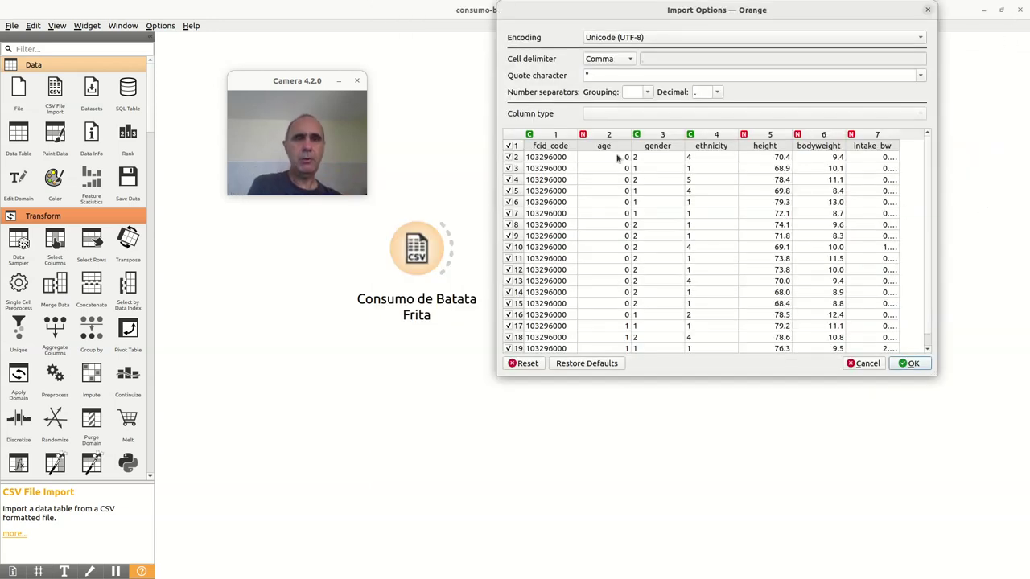
# - Set the type of all seven columns, fcid_code through intake_bw, to Auto and widen the intake_bw column to show its full values
pyautogui.click(553, 135)
pyautogui.keyDown('shift'); pyautogui.click(860, 137); pyautogui.keyUp('shift')
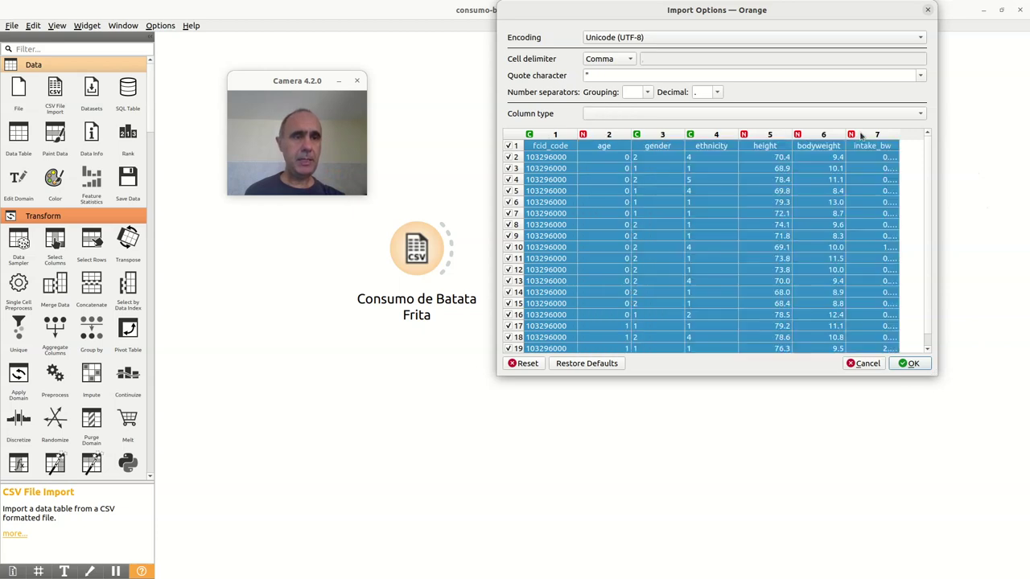
pyautogui.rightClick(860, 137)
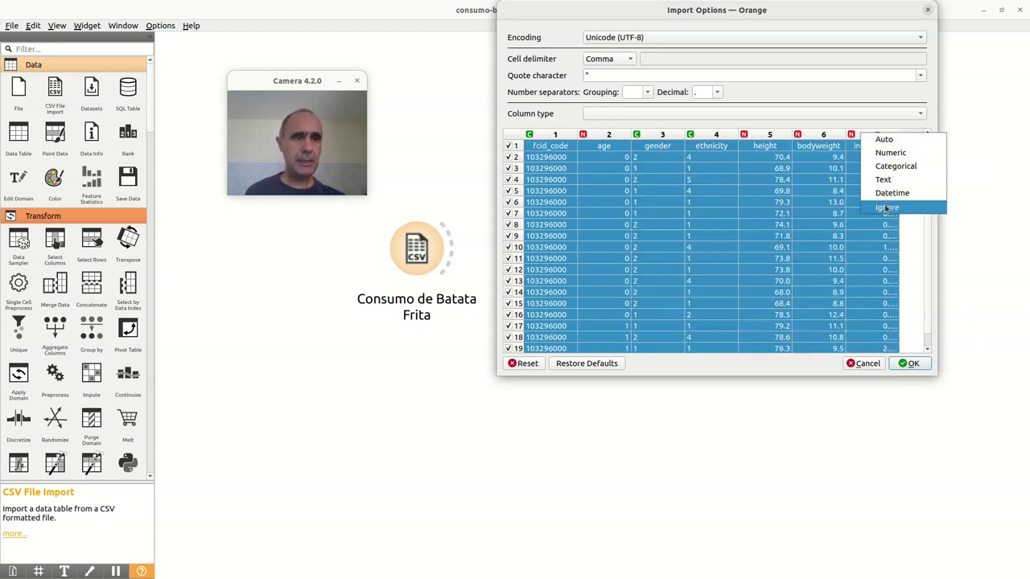
pyautogui.click(887, 139)
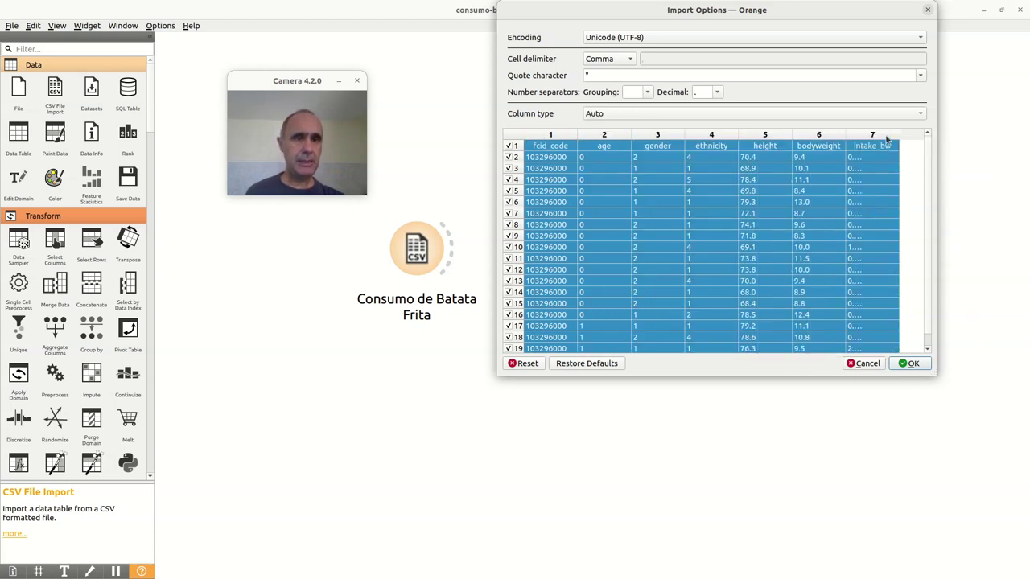
pyautogui.click(911, 184)
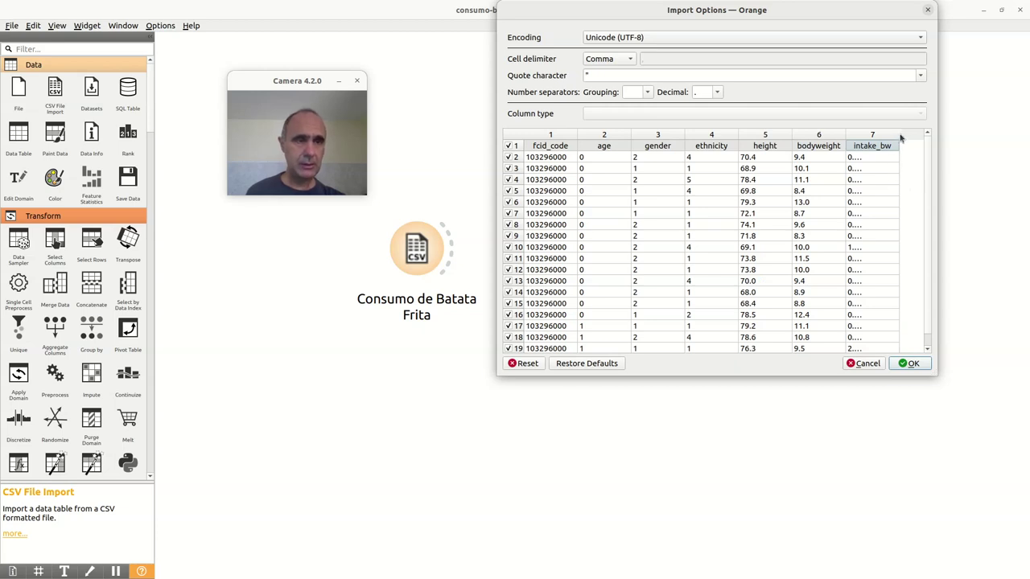
pyautogui.moveTo(898, 134)
pyautogui.mouseDown()
pyautogui.moveTo(939, 135)
pyautogui.moveTo(918, 136)
pyautogui.mouseUp()
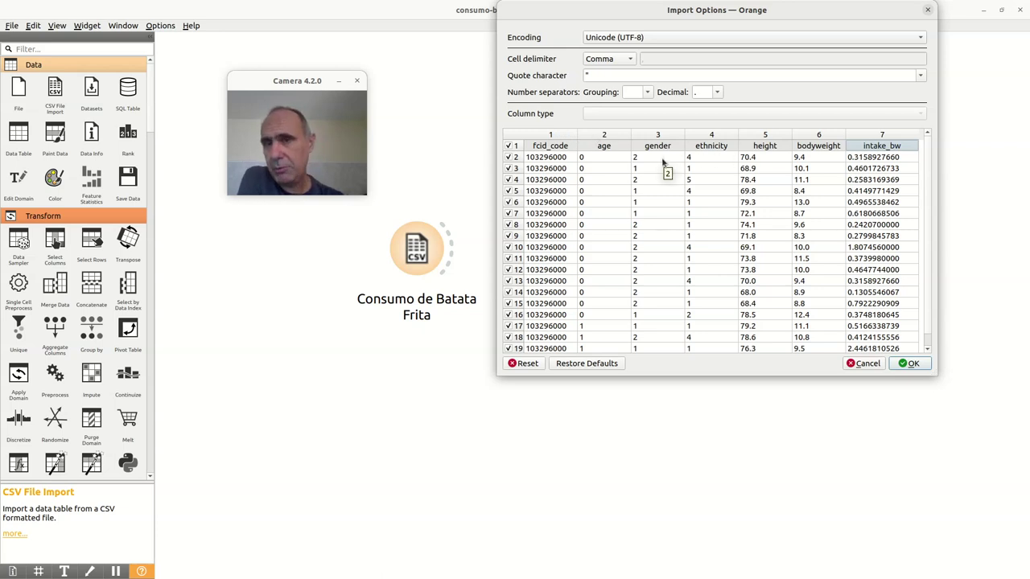
pyautogui.moveTo(266, 80); pyautogui.dragTo(378, 79)
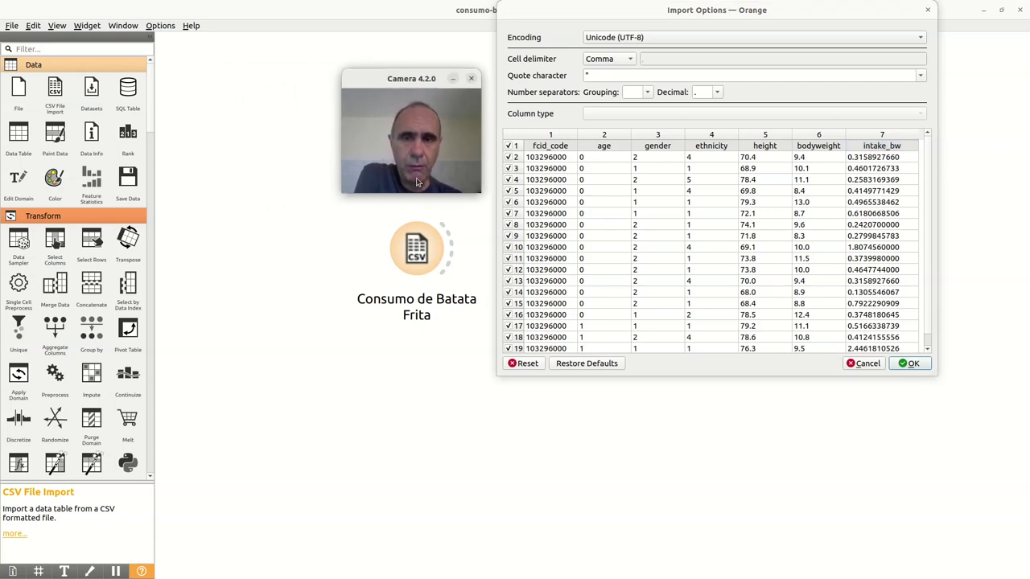
# - Set the fcid_code column's type to Categorical and the age column's type to Numeric
pyautogui.click(551, 136)
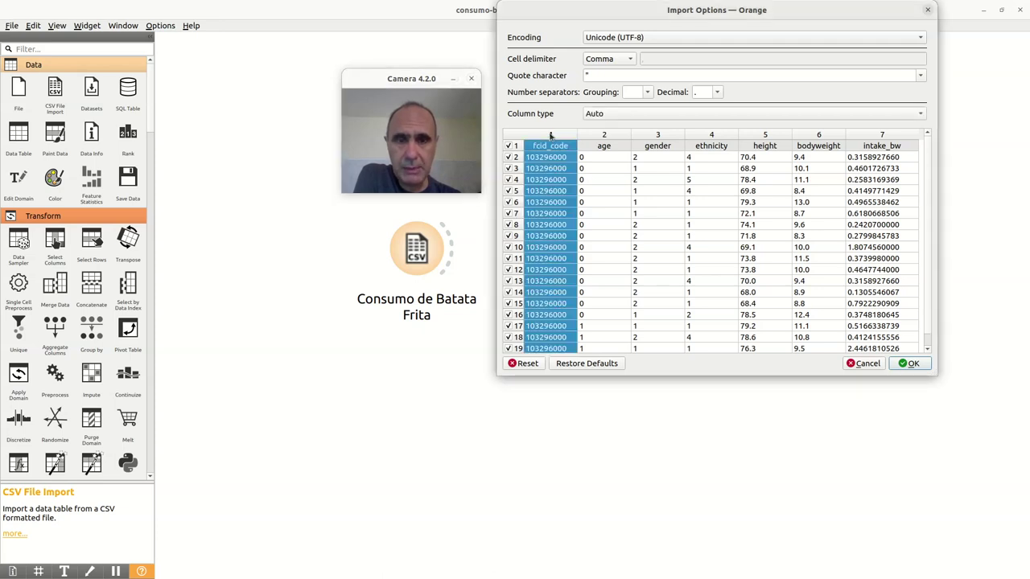
pyautogui.rightClick(551, 136)
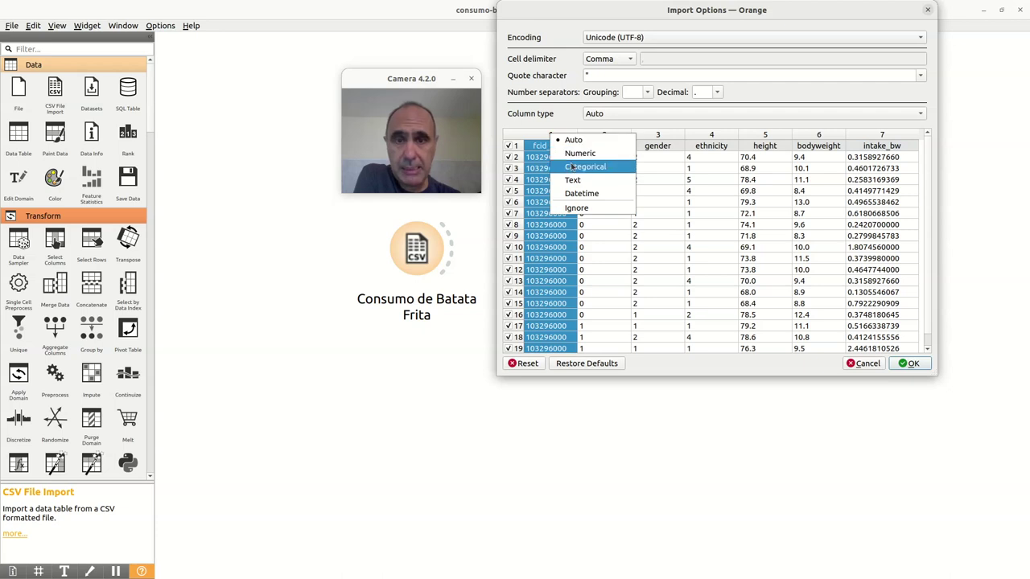
pyautogui.click(572, 167)
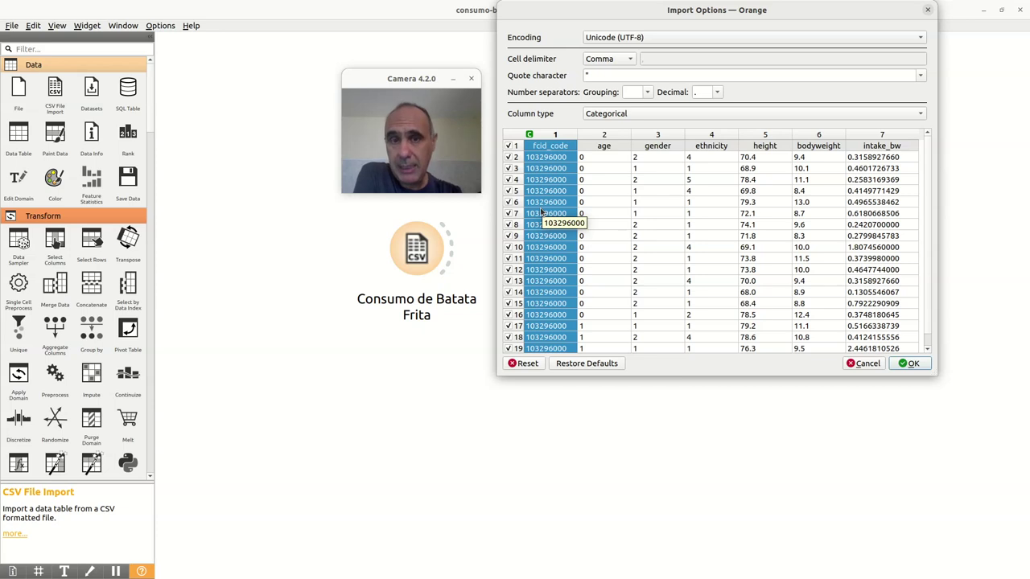
pyautogui.click(609, 136)
pyautogui.rightClick(609, 135)
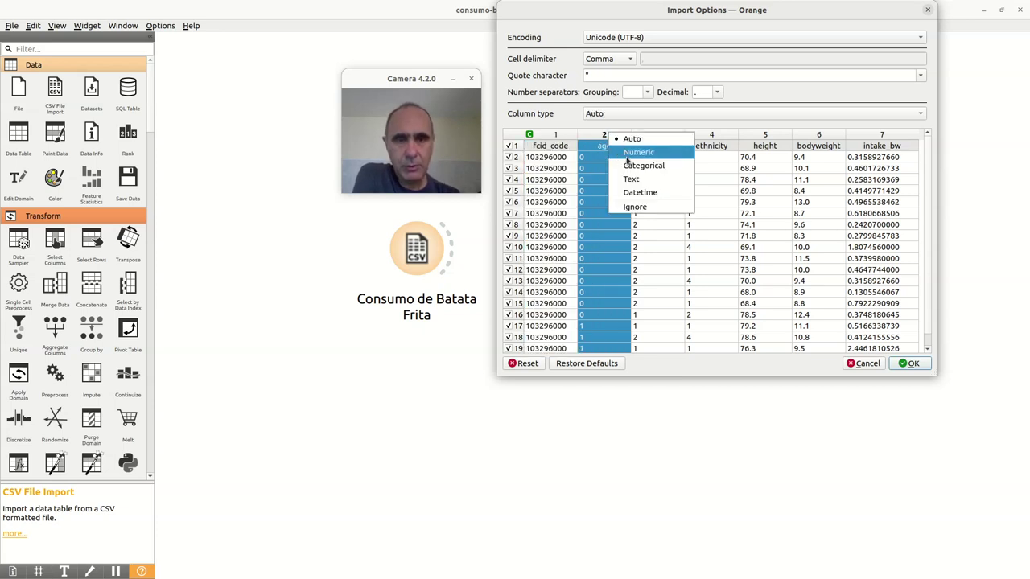
pyautogui.click(626, 154)
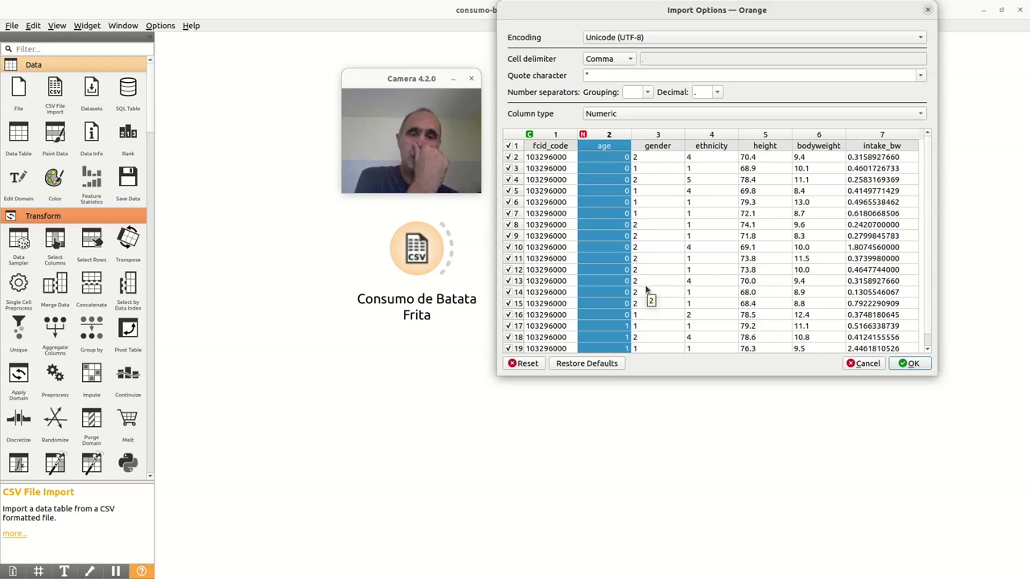
# - Set the gender and ethnicity columns' type to Categorical in the import options
pyautogui.rightClick(657, 135)
pyautogui.click(675, 166)
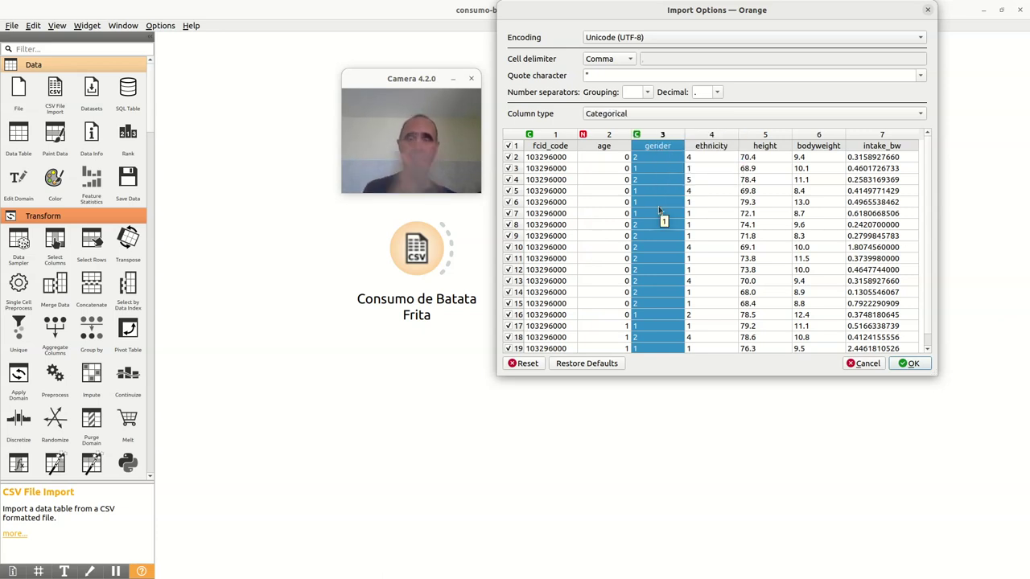
pyautogui.click(714, 136)
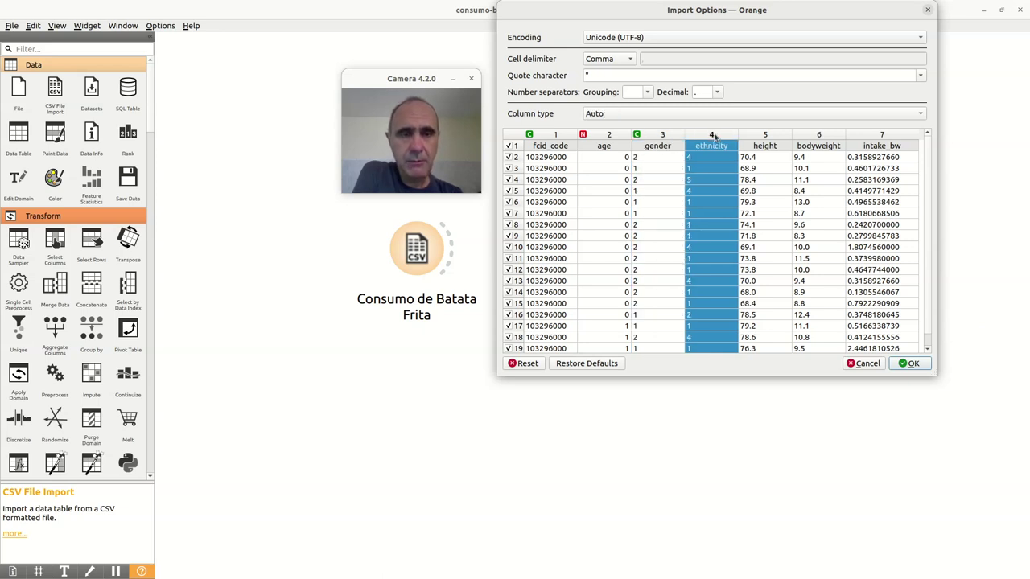
pyautogui.rightClick(714, 136)
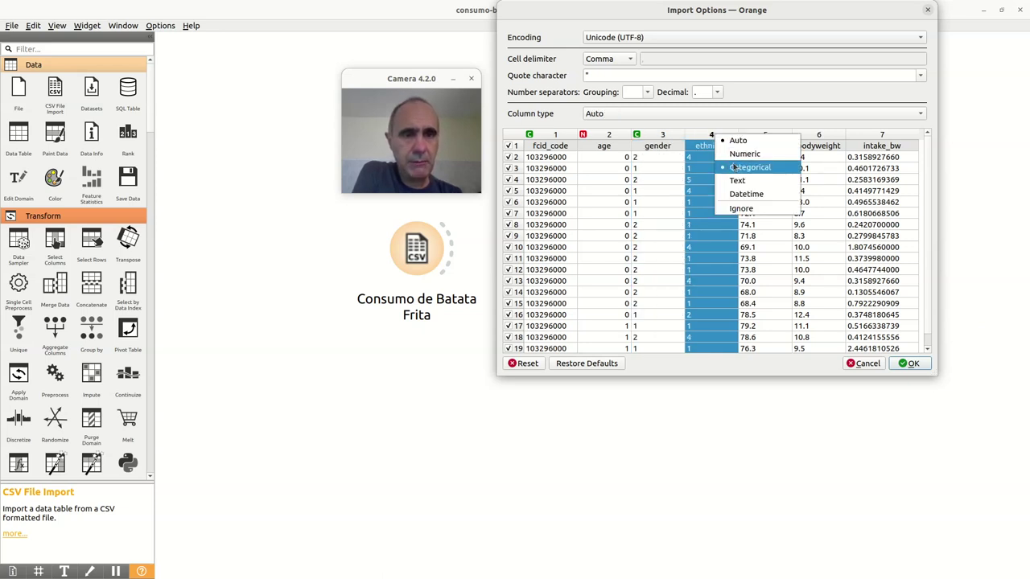
pyautogui.click(733, 167)
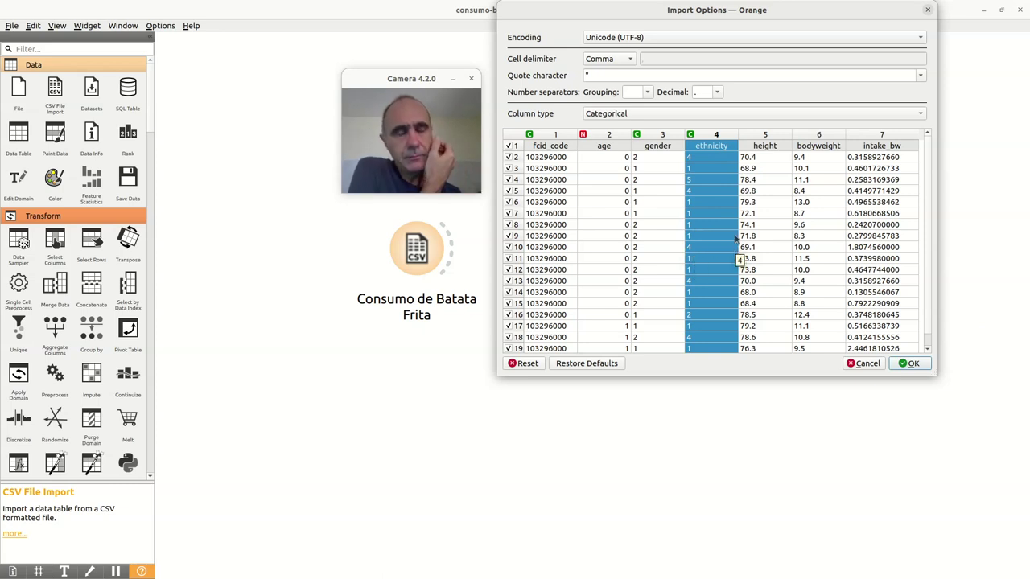
# - Set the type of the height, bodyweight and intake_bw columns together to Numeric
pyautogui.click(770, 134)
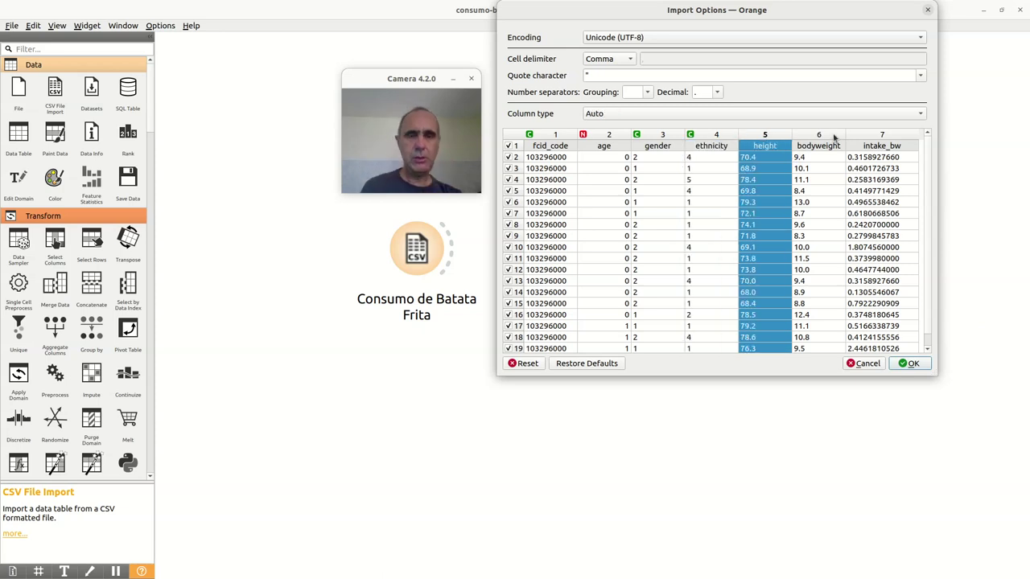
pyautogui.keyDown('shift'); pyautogui.click(835, 139); pyautogui.keyUp('shift')
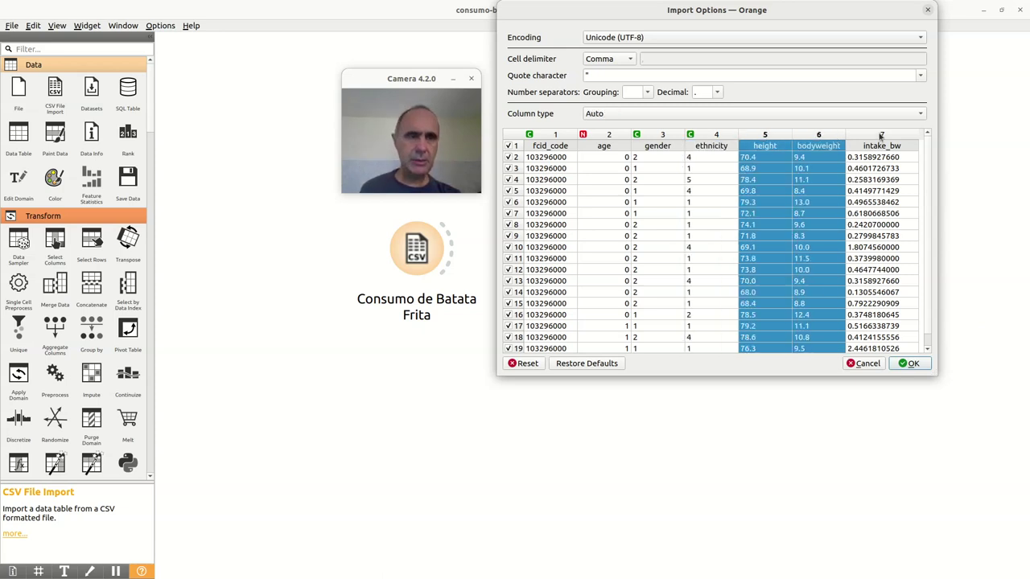
pyautogui.keyDown('shift'); pyautogui.click(881, 139); pyautogui.keyUp('shift')
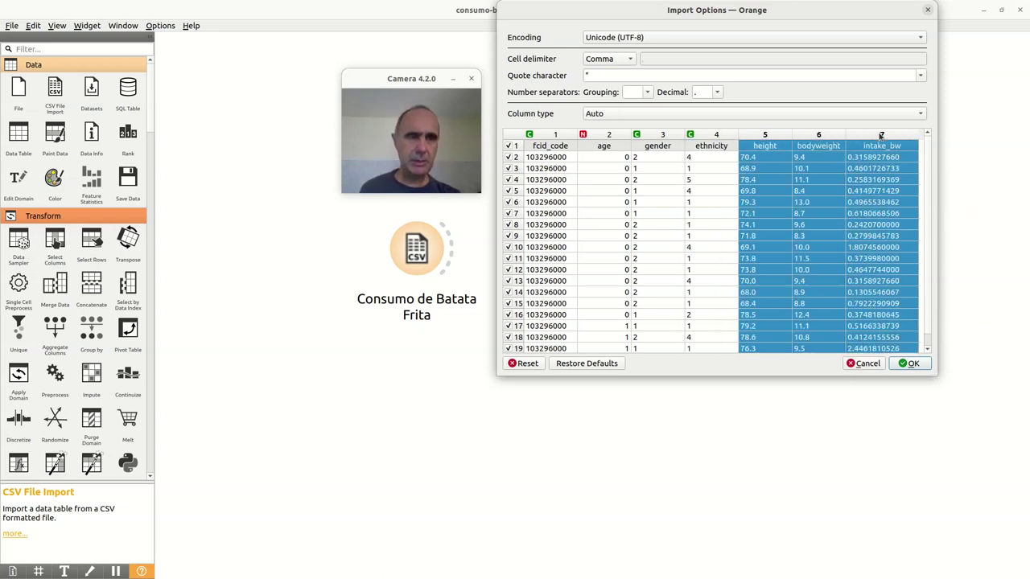
pyautogui.rightClick(775, 135)
pyautogui.click(792, 153)
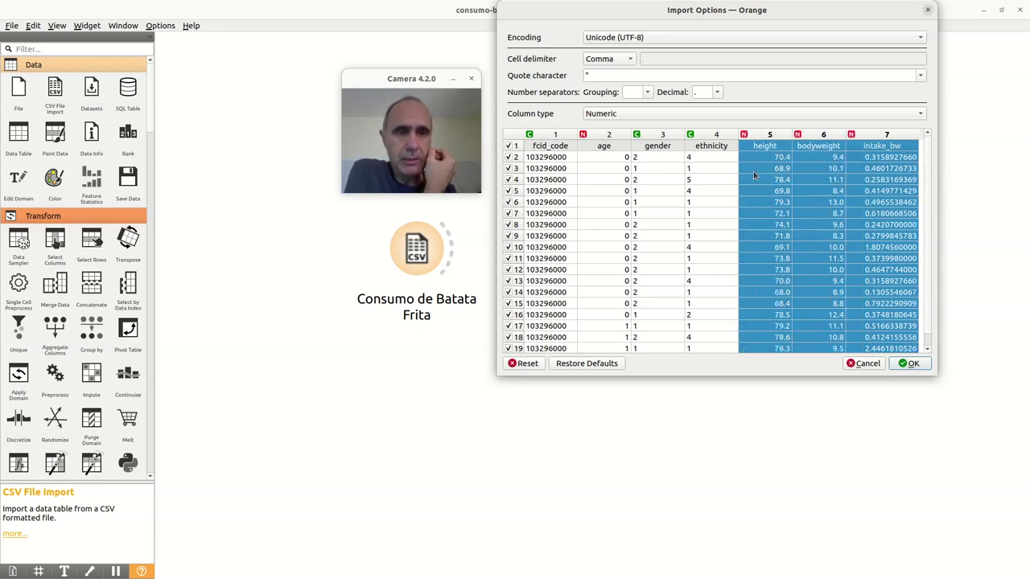
# - Apply the import options to the potato-chips file and close the Consumo de Batata Frita widget's window
pyautogui.click(763, 164)
pyautogui.click(804, 171)
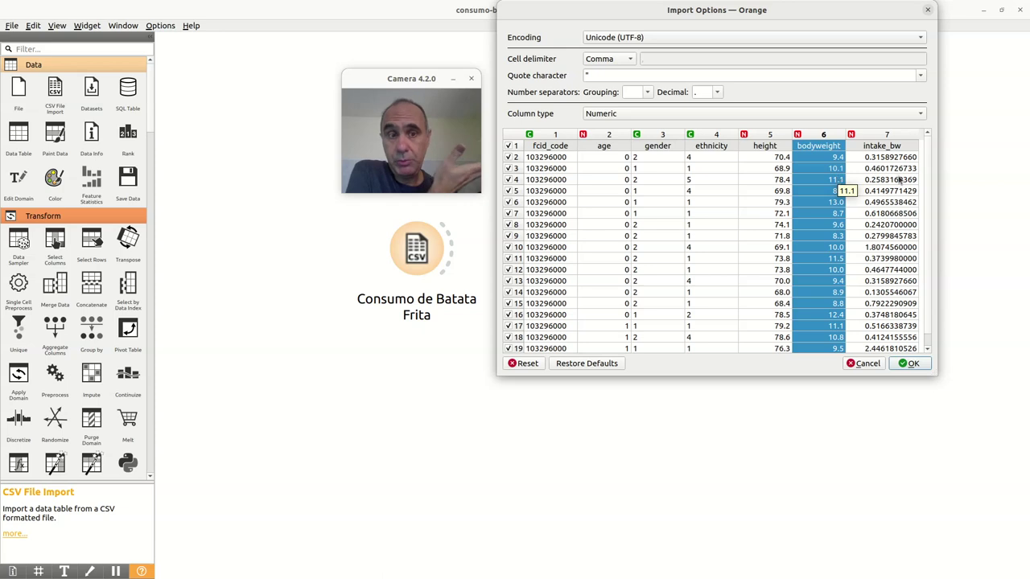
pyautogui.click(914, 363)
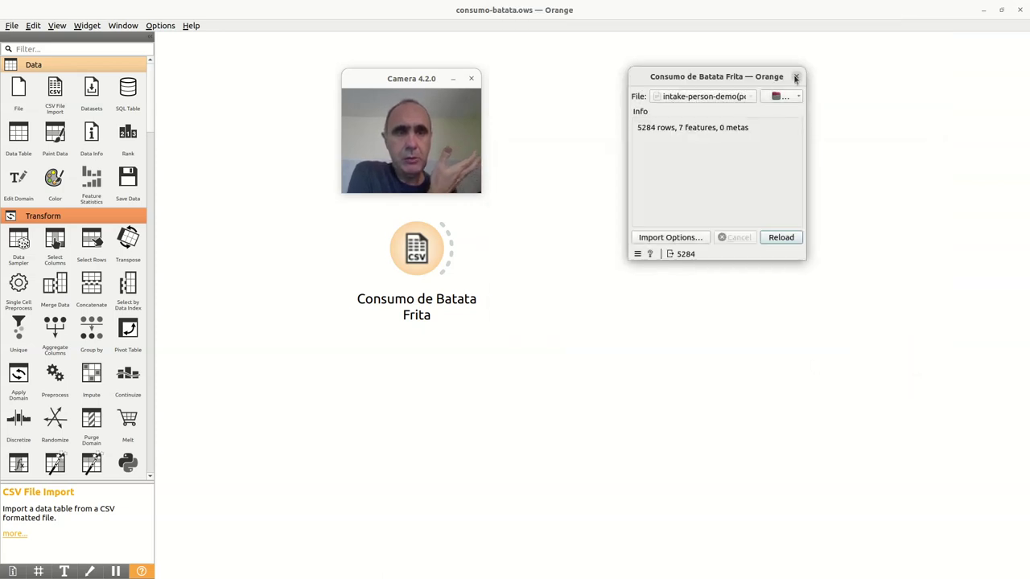
pyautogui.click(796, 77)
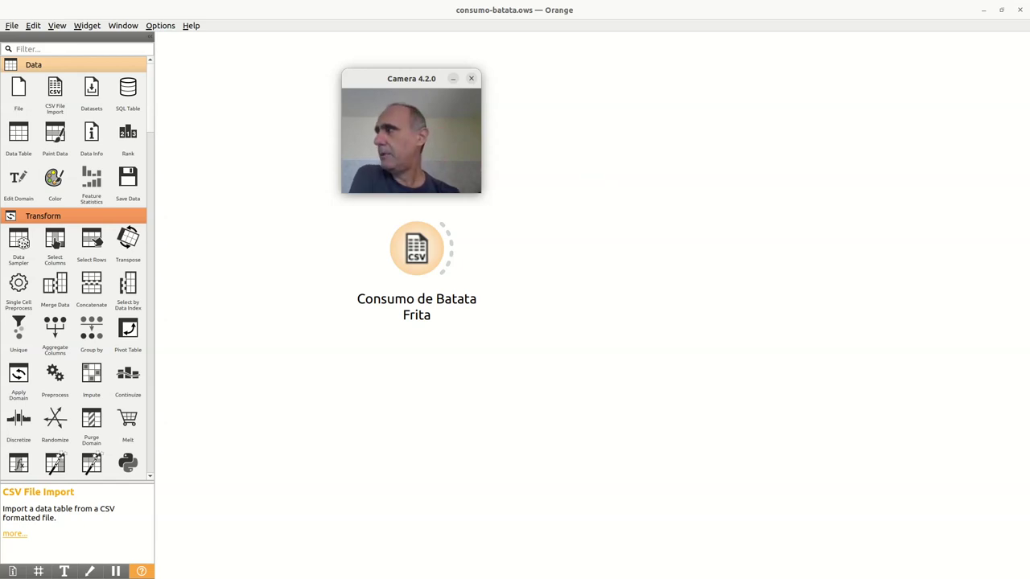
# - Switch to the slide presentation and advance to the slide "Passo 1: Apresentando uma Tabela"
pyautogui.hotkey('alt', 'Tab')
pyautogui.press('Right')
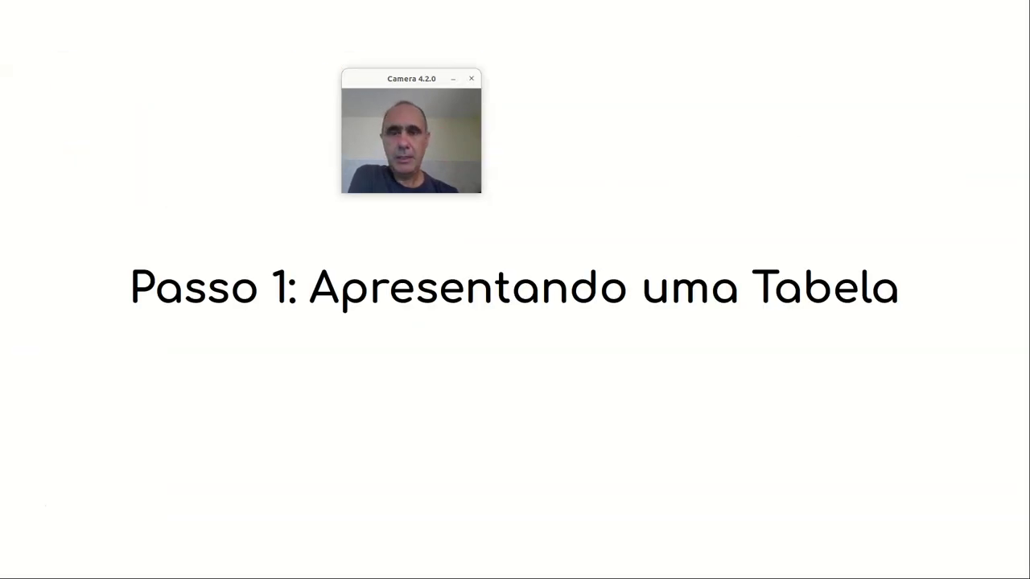